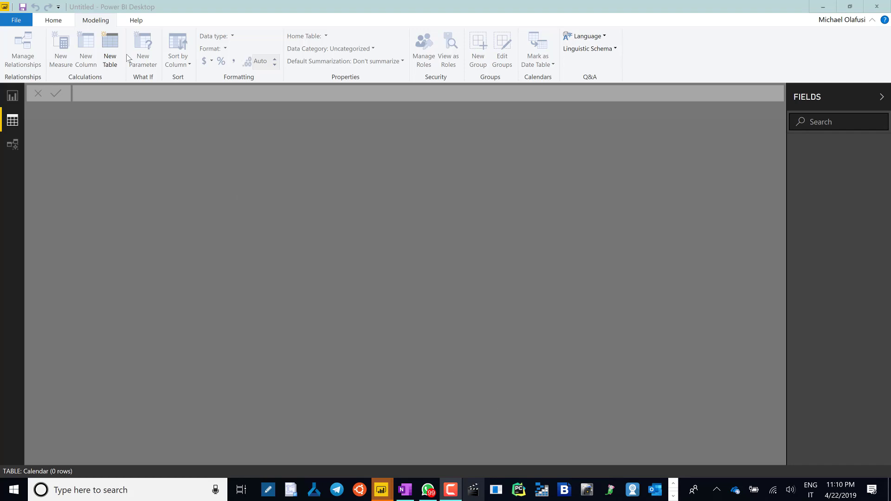
- Create a new calculated table named Date Table
{"action": "left_click", "coordinate": [91, 19]}
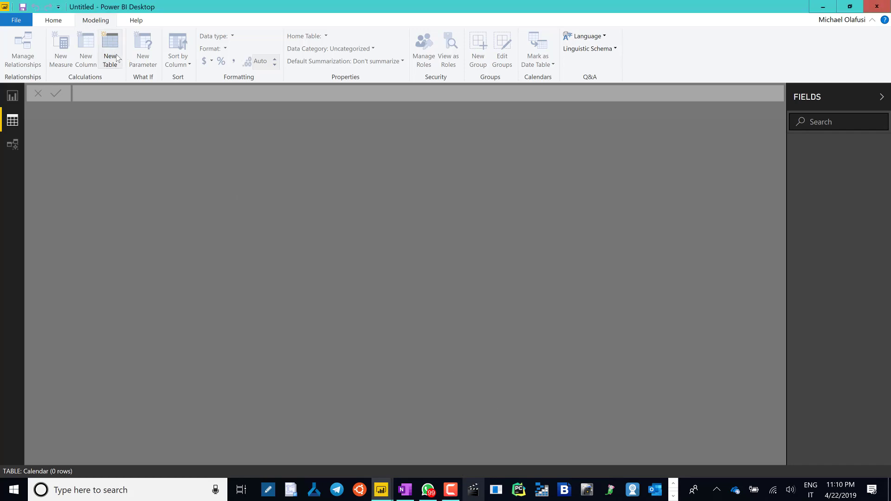
{"action": "left_click", "coordinate": [116, 55]}
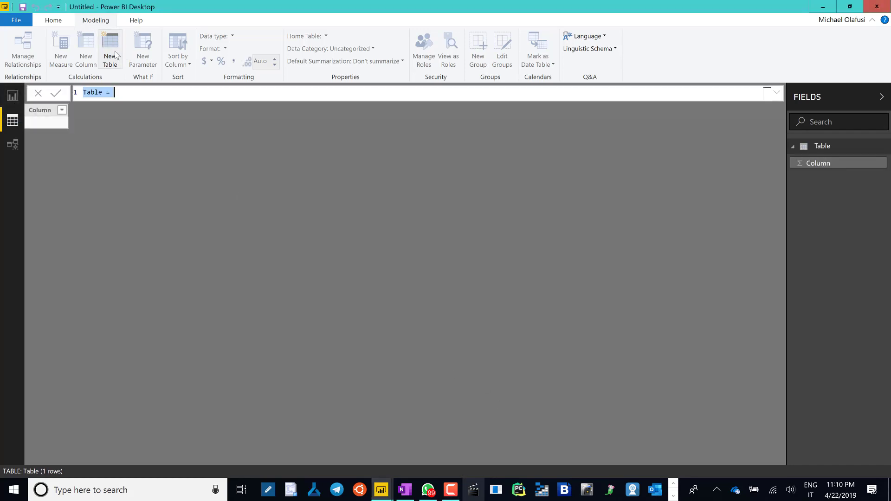
{"action": "left_click", "coordinate": [89, 95]}
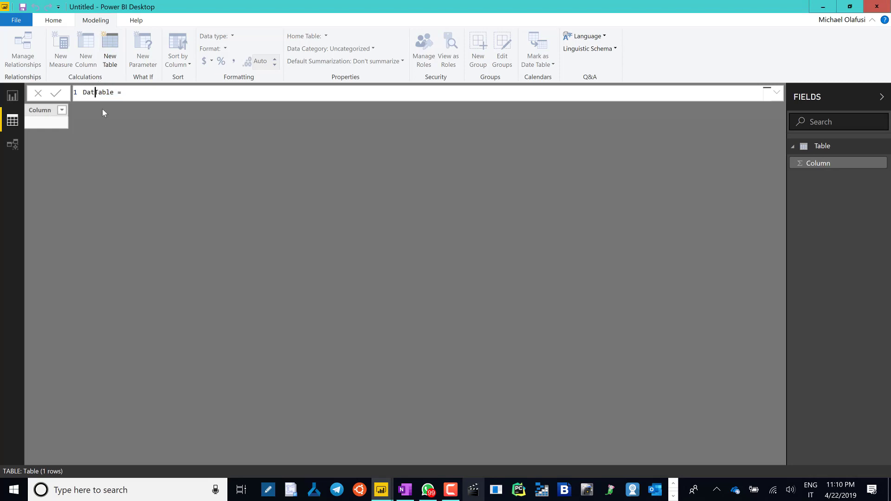
{"action": "type", "text": "Date"}
- Define Date Table as CALENDAR(DATE(2017,01,01),today()) so it runs from 1 January 2017 to the current date
{"action": "left_click", "coordinate": [140, 96]}
{"action": "type", "text": "calendar("}
{"action": "type", "text": "DAte"}
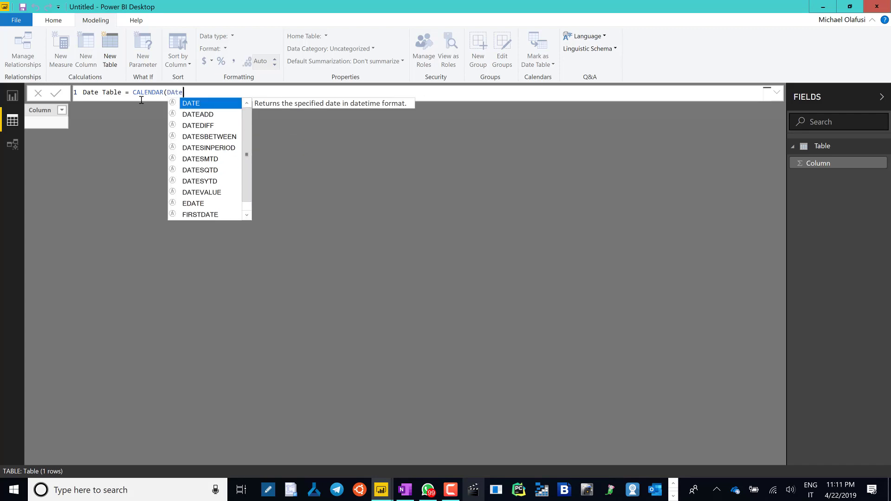
{"action": "type", "text": "("}
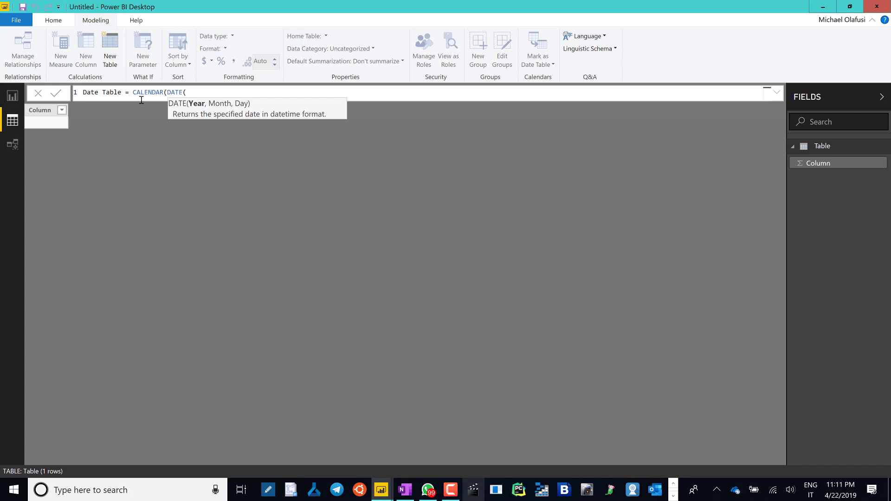
{"action": "type", "text": "2017,01,01"}
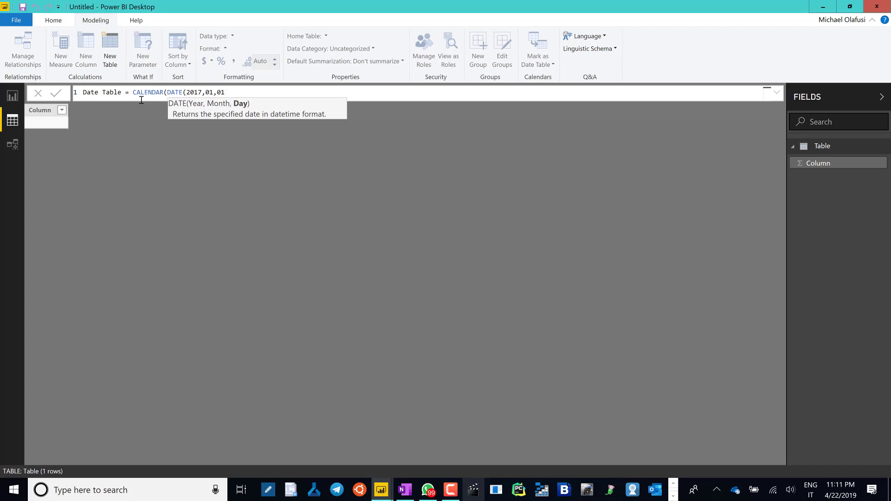
{"action": "type", "text": "),"}
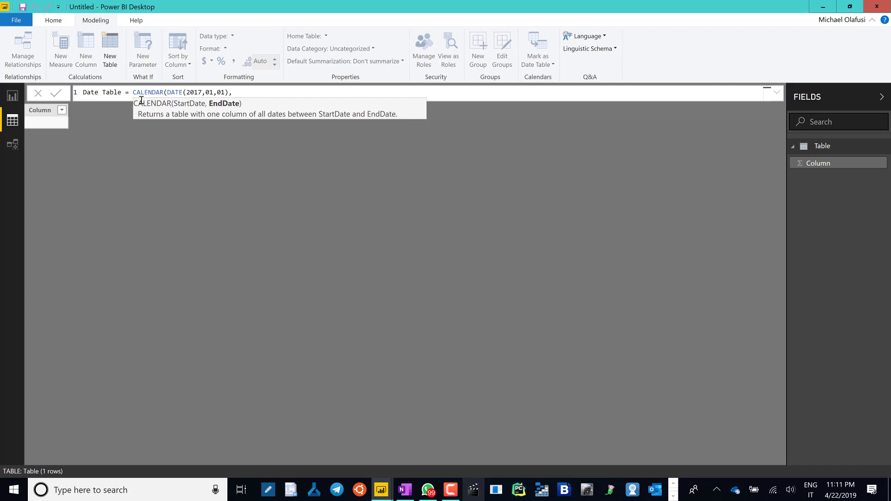
{"action": "type", "text": "today("}
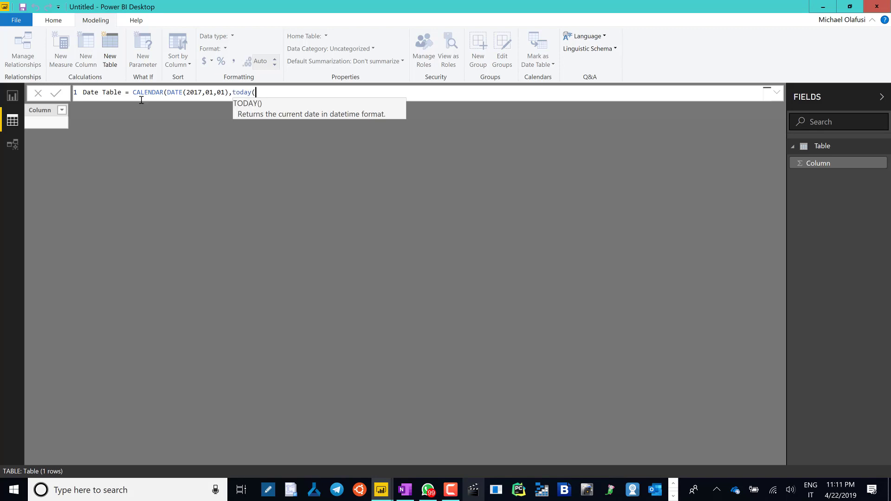
{"action": "type", "text": "))"}
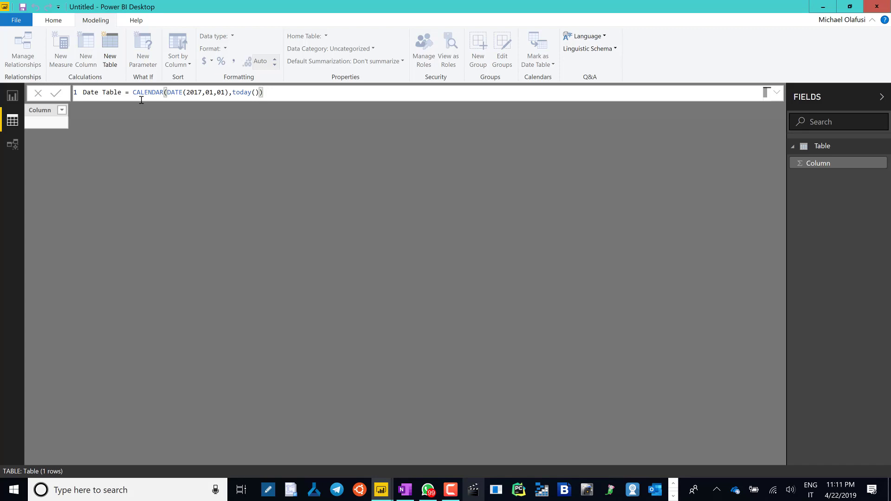
{"action": "key", "text": "Return"}
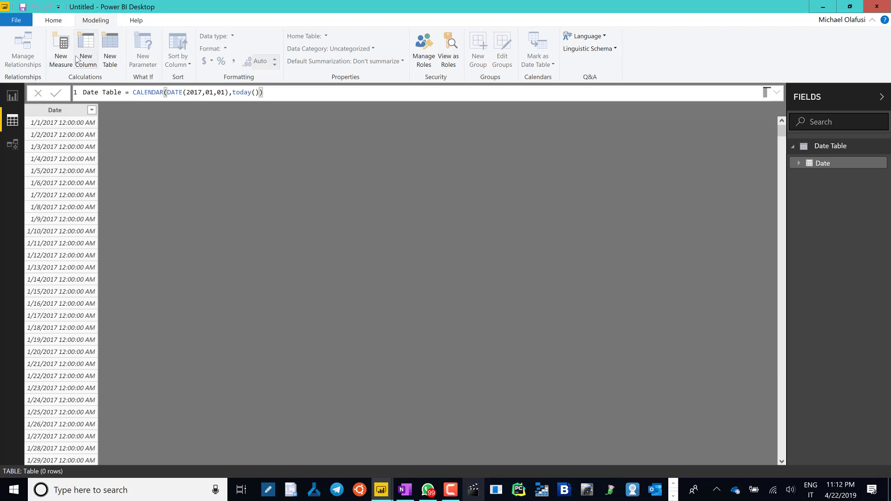
- Add a calculated column named Month to Date Table
{"action": "left_click", "coordinate": [93, 60]}
{"action": "double_click", "coordinate": [97, 91]}
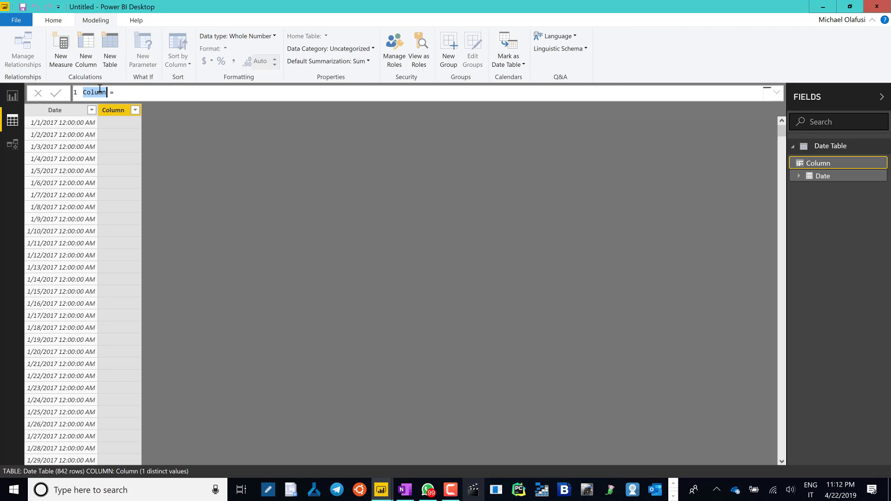
{"action": "type", "text": "Month"}
- Define the Month column as FORMAT('Date Table'[Date],"mmmm") to return the full month name
{"action": "left_click", "coordinate": [122, 93]}
{"action": "type", "text": "FORM"}
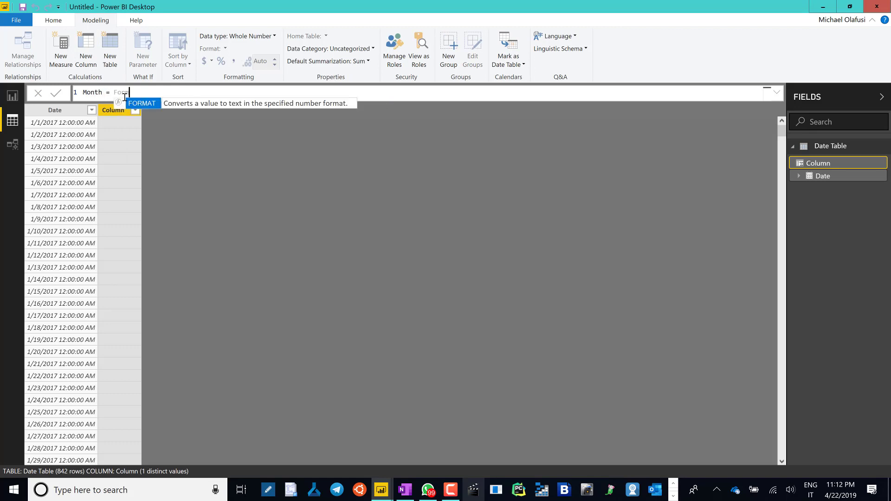
{"action": "key", "text": "Tab"}
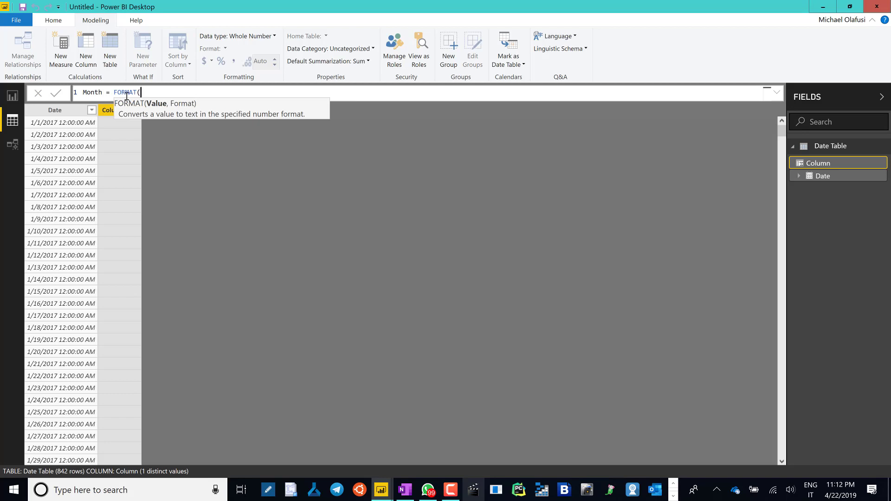
{"action": "type", "text": "dat"}
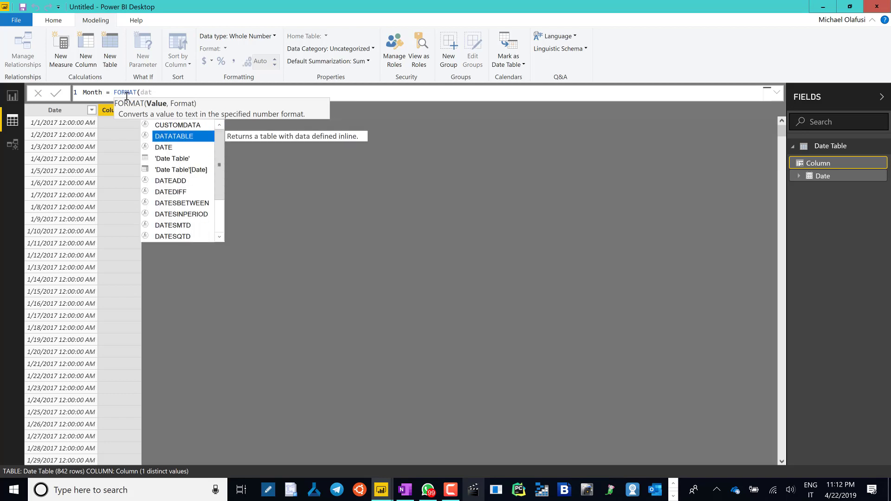
{"action": "left_click", "coordinate": [183, 170]}
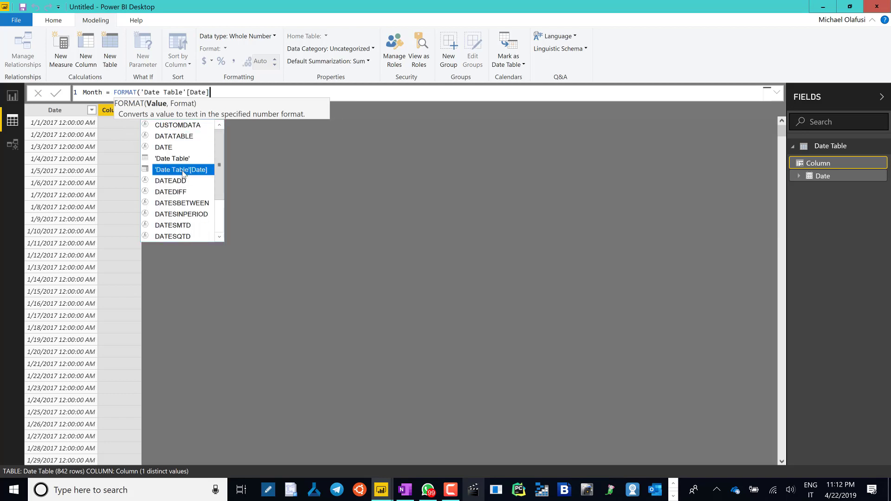
{"action": "type", "text": ","}
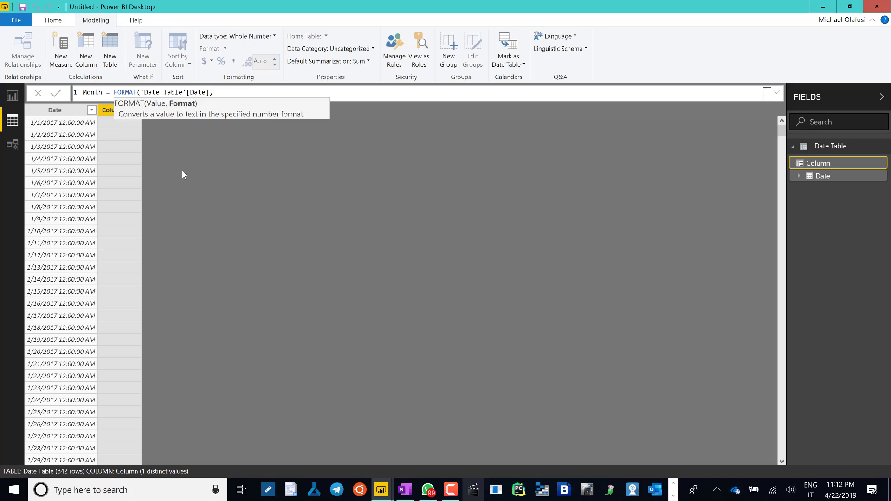
{"action": "type", "text": "\"mmmm\")"}
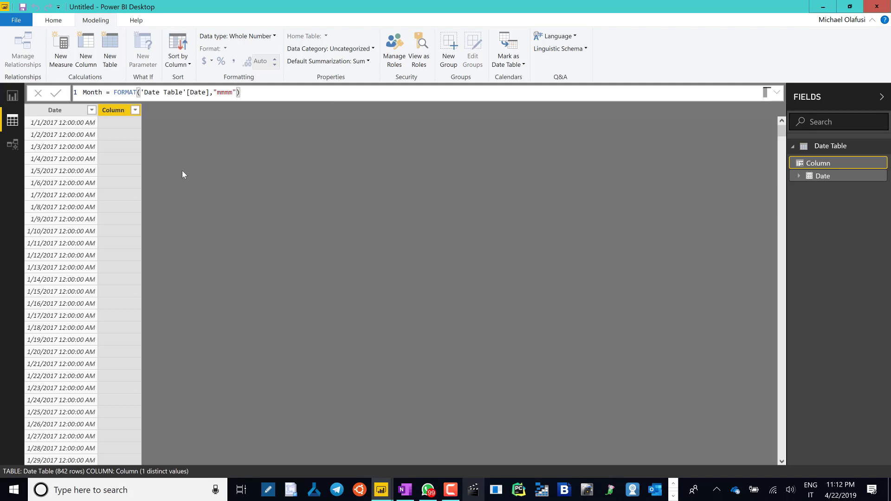
{"action": "key", "text": "Return"}
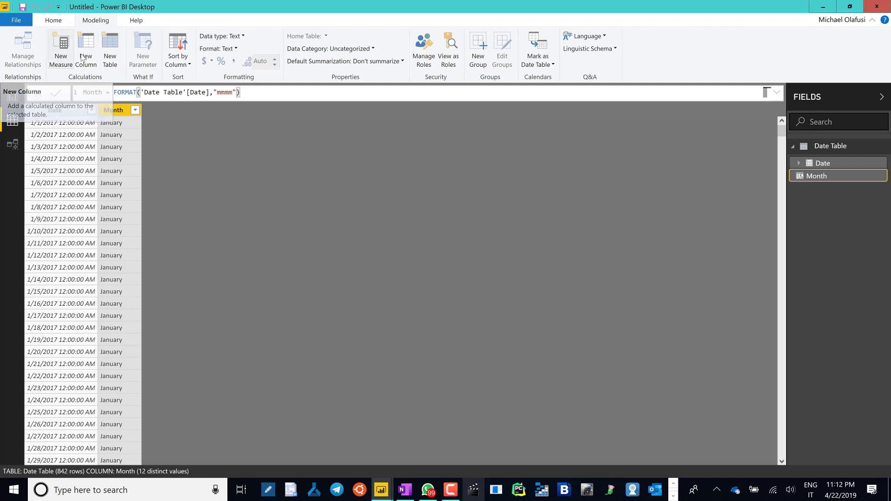
- Add another calculated column to Date Table and name it Year
{"action": "left_click", "coordinate": [83, 57]}
{"action": "left_click", "coordinate": [94, 91]}
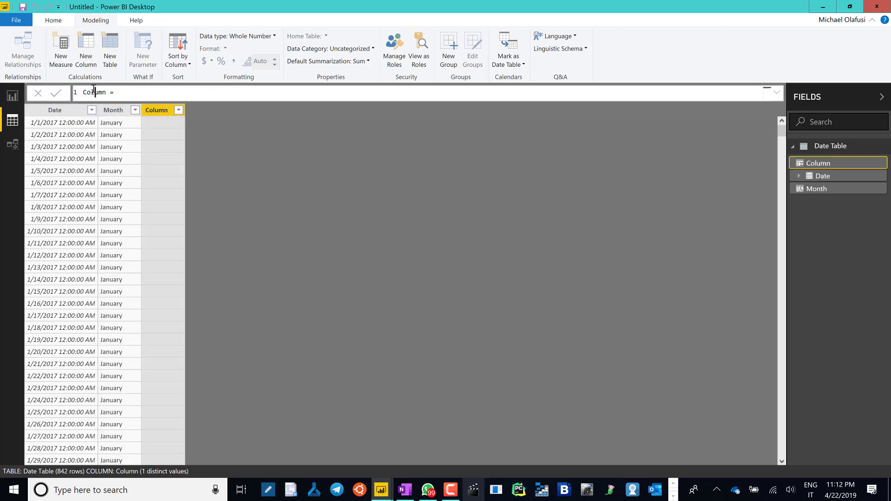
{"action": "double_click", "coordinate": [94, 91]}
{"action": "type", "text": "Year"}
- Define the Year column as FORMAT('Date Table'[Date],"yyyy") to return the four-digit year
{"action": "left_click", "coordinate": [125, 92]}
{"action": "type", "text": "form"}
{"action": "key", "text": "Tab"}
{"action": "type", "text": "date"}
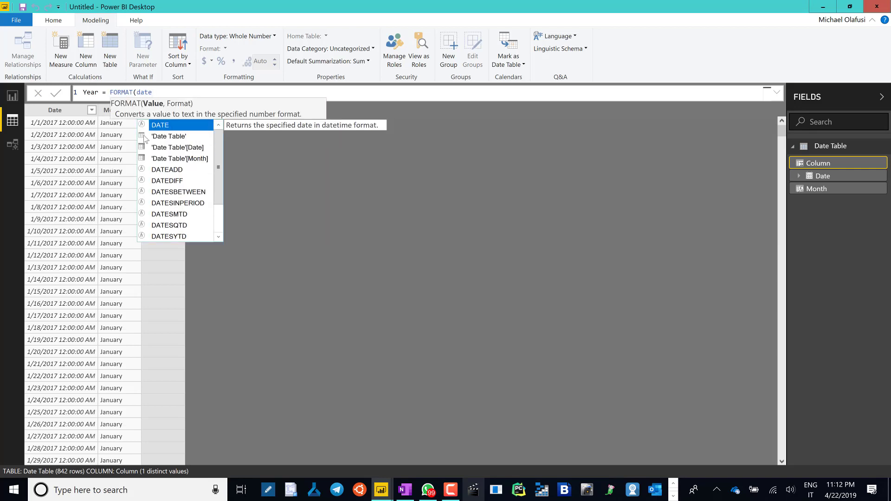
{"action": "left_click", "coordinate": [167, 147]}
{"action": "key", "text": "Tab"}
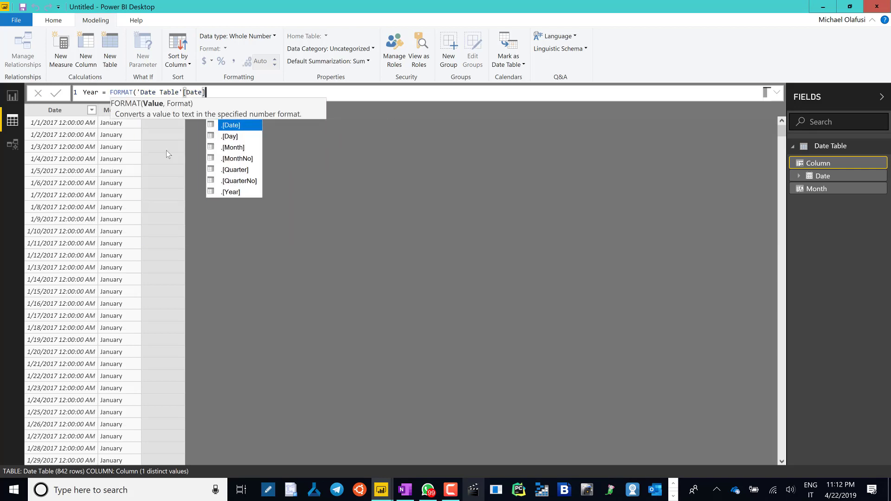
{"action": "type", "text": ",\""}
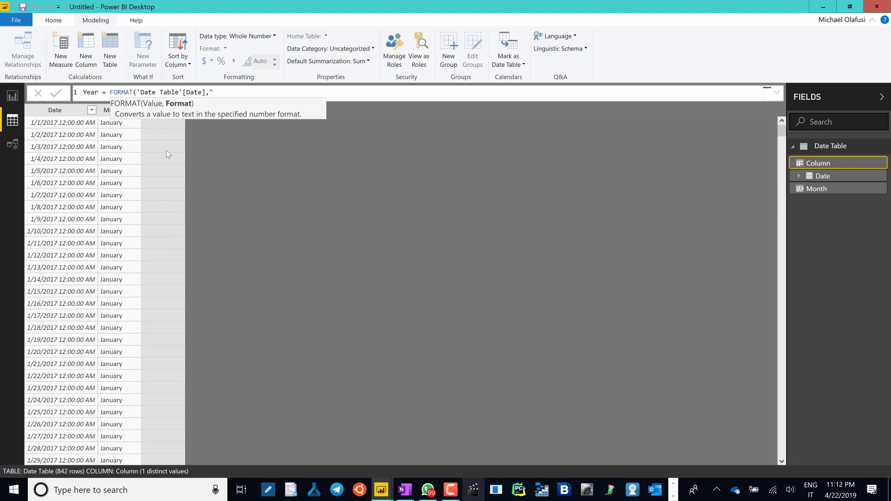
{"action": "type", "text": "yyyy\")"}
{"action": "key", "text": "Return"}
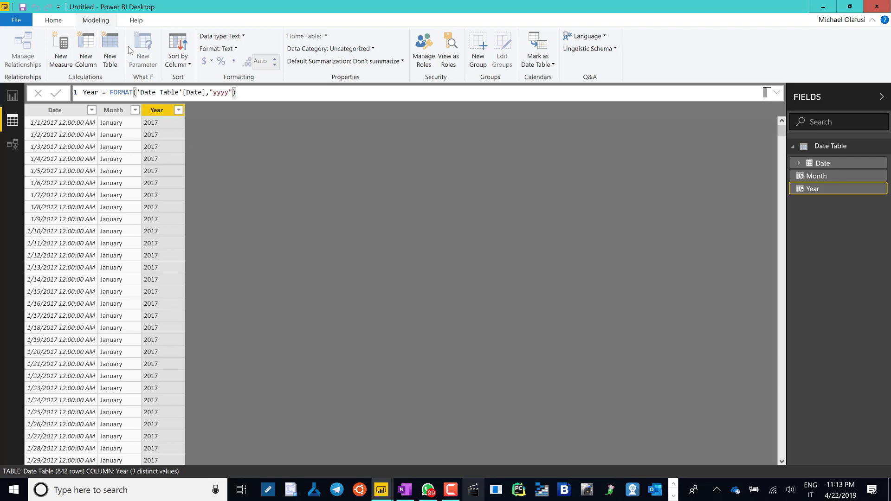
- Create a second calculated table with CALENDAR, using FIRSTDATE('Date Table'[Date]) as its start date
{"action": "left_click", "coordinate": [117, 55]}
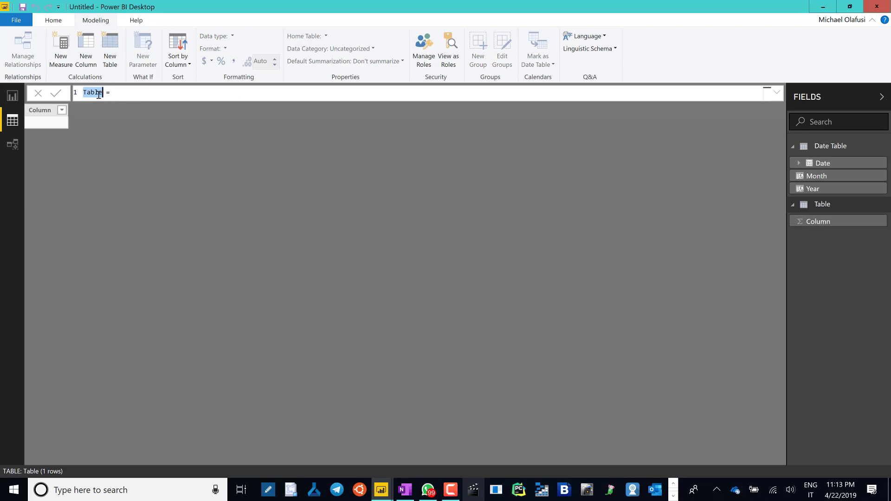
{"action": "left_click", "coordinate": [118, 96]}
{"action": "type", "text": "CALENDAR("}
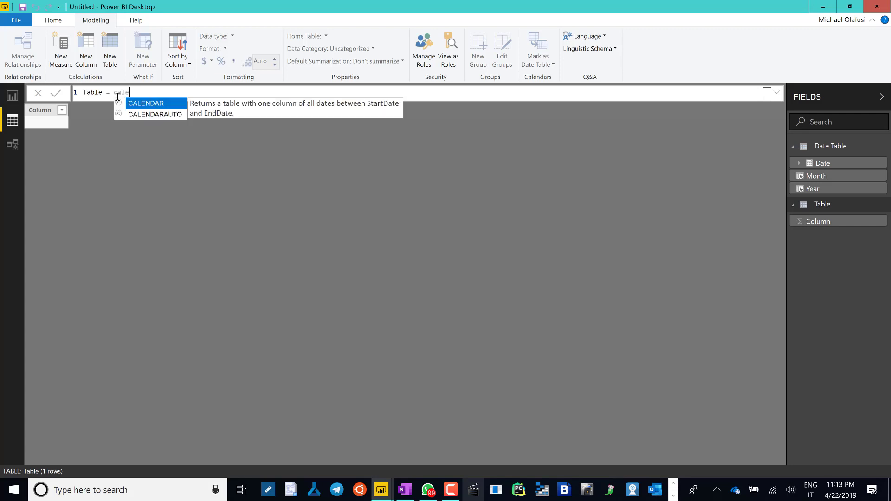
{"action": "key", "text": "Tab"}
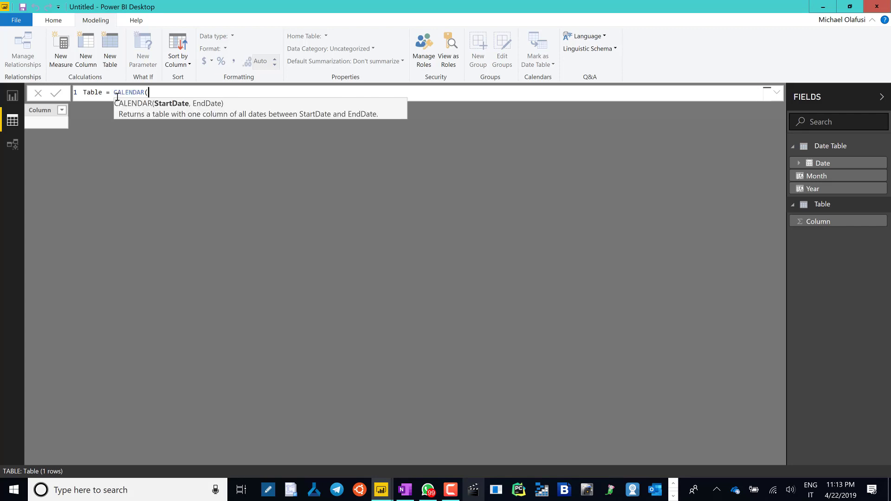
{"action": "type", "text": "first"}
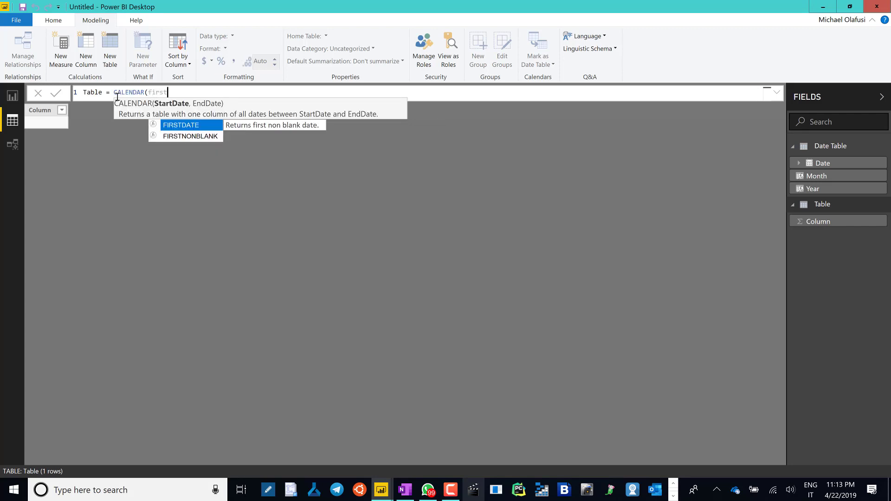
{"action": "key", "text": "Tab"}
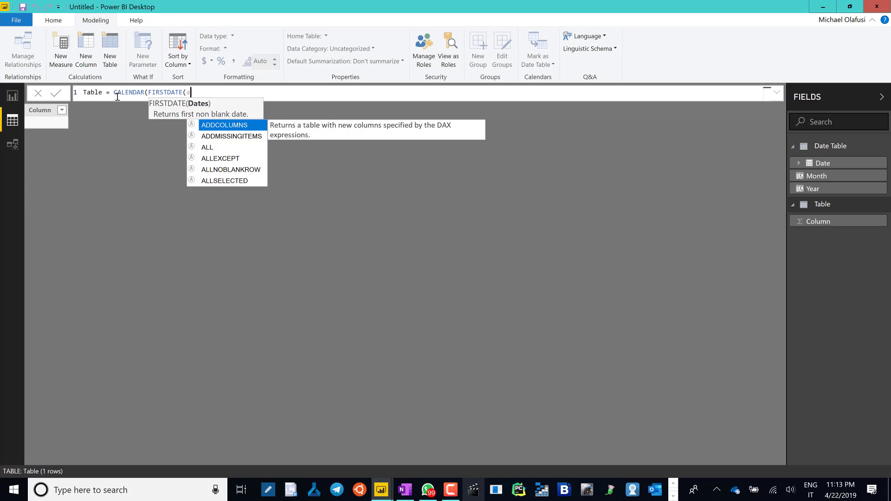
{"action": "type", "text": "date"}
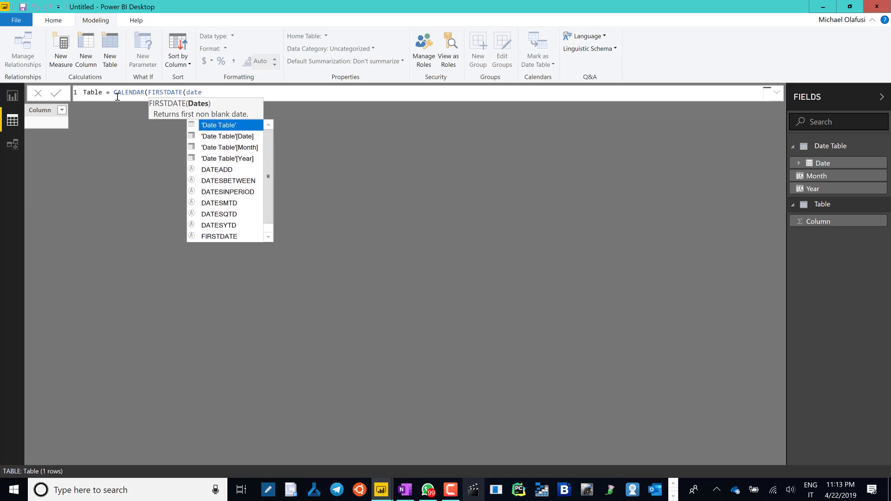
{"action": "key", "text": "Down"}
{"action": "key", "text": "Tab"}
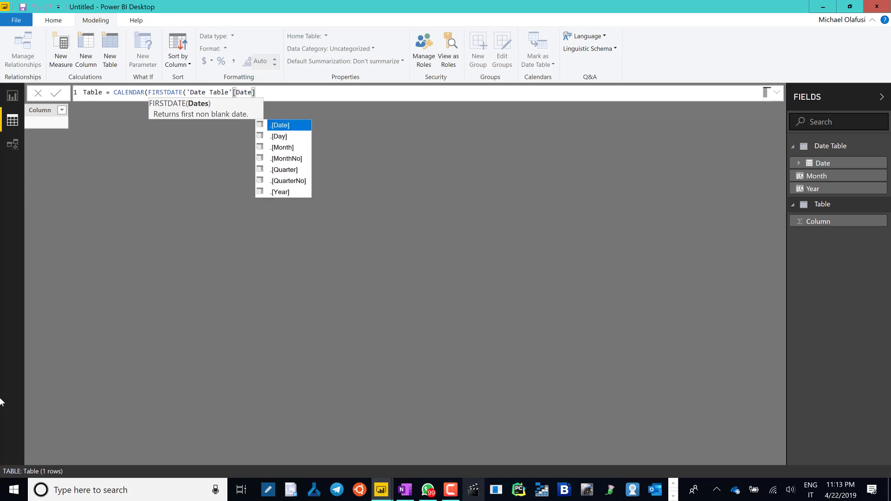
{"action": "type", "text": ")"}
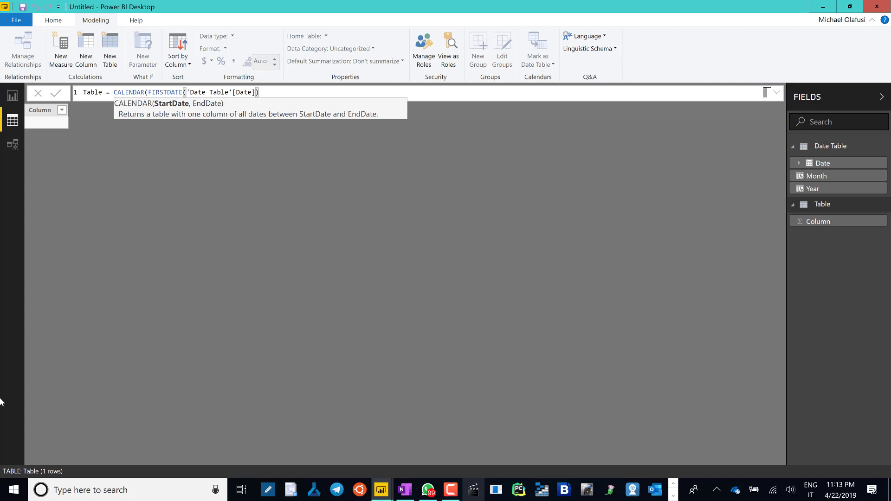
{"action": "type", "text": ","}
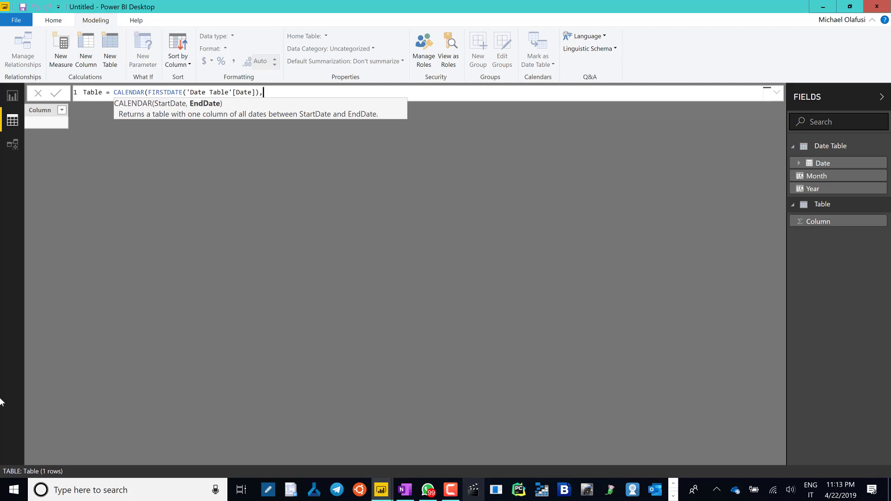
- Complete the second table's CALENDAR formula with LASTDATE('Date Table'[Date]) as the end date
{"action": "type", "text": "last"}
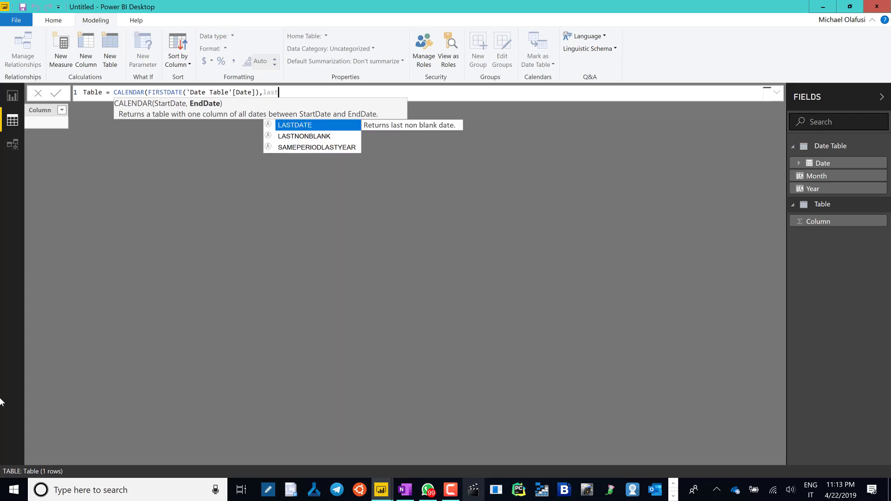
{"action": "key", "text": "Tab"}
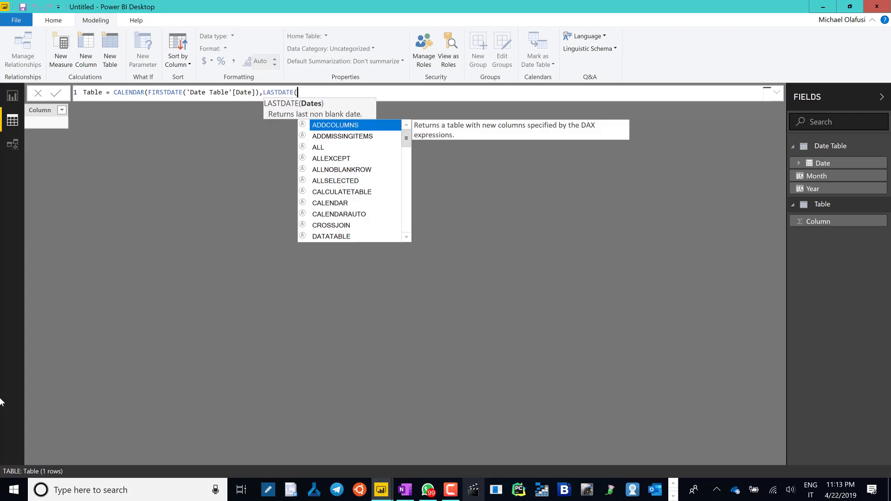
{"action": "type", "text": "date"}
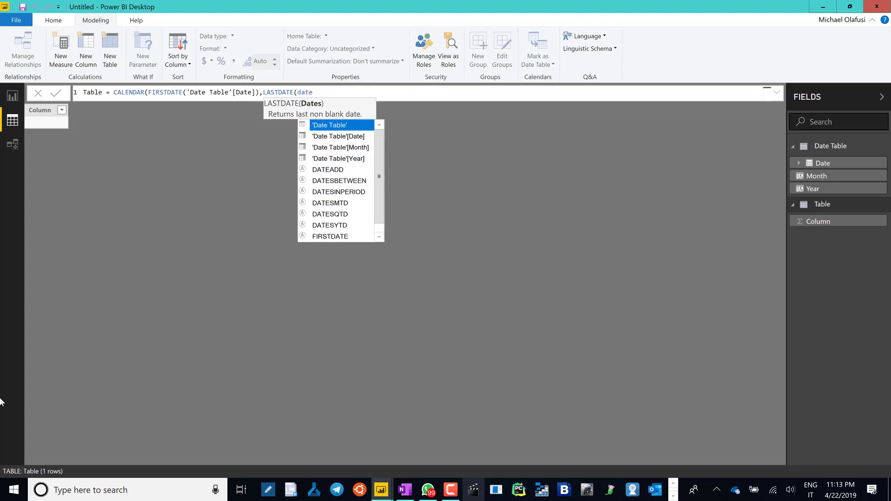
{"action": "key", "text": "Tab"}
{"action": "key", "text": "Tab"}
{"action": "type", "text": ")"}
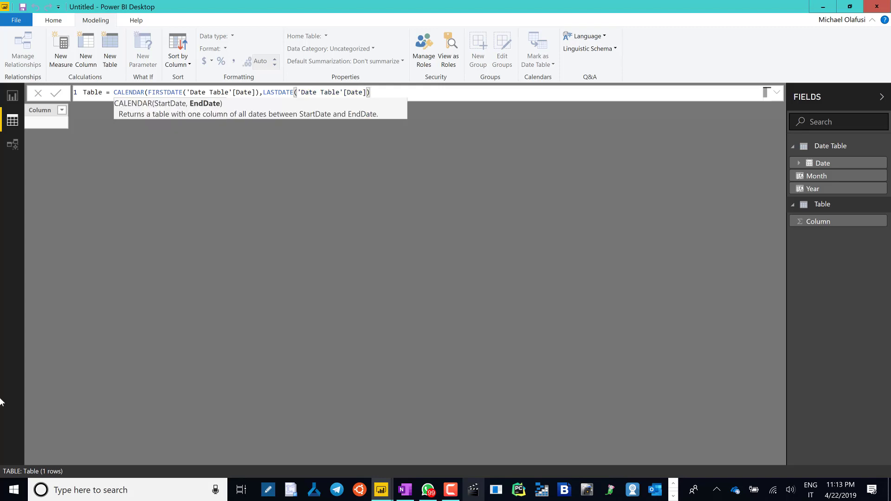
{"action": "type", "text": ")"}
{"action": "key", "text": "Return"}
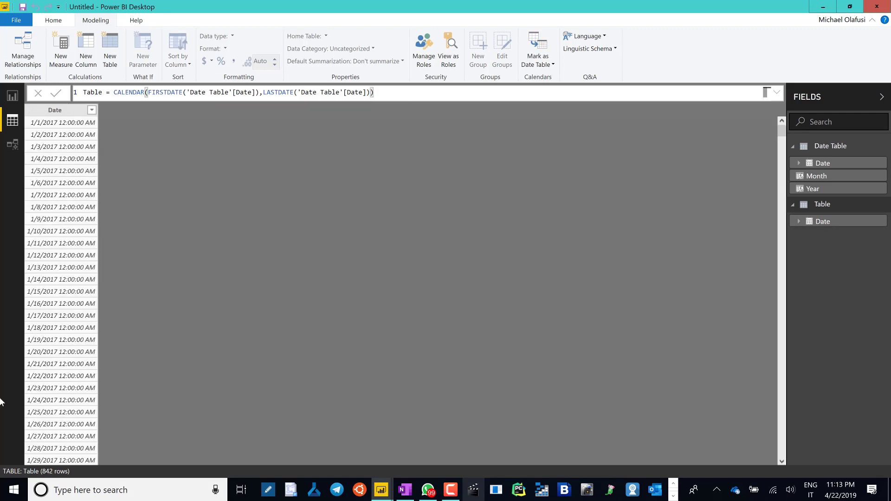